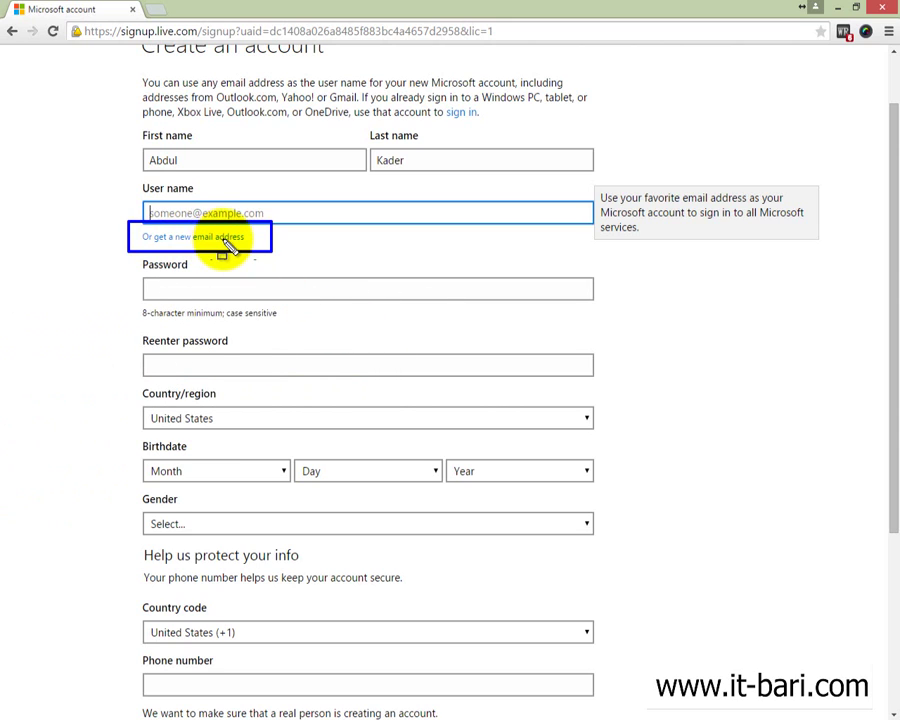
# Step: Choose to create a new email address, enter the desired user name and check its availability
pyautogui.click(224, 241)
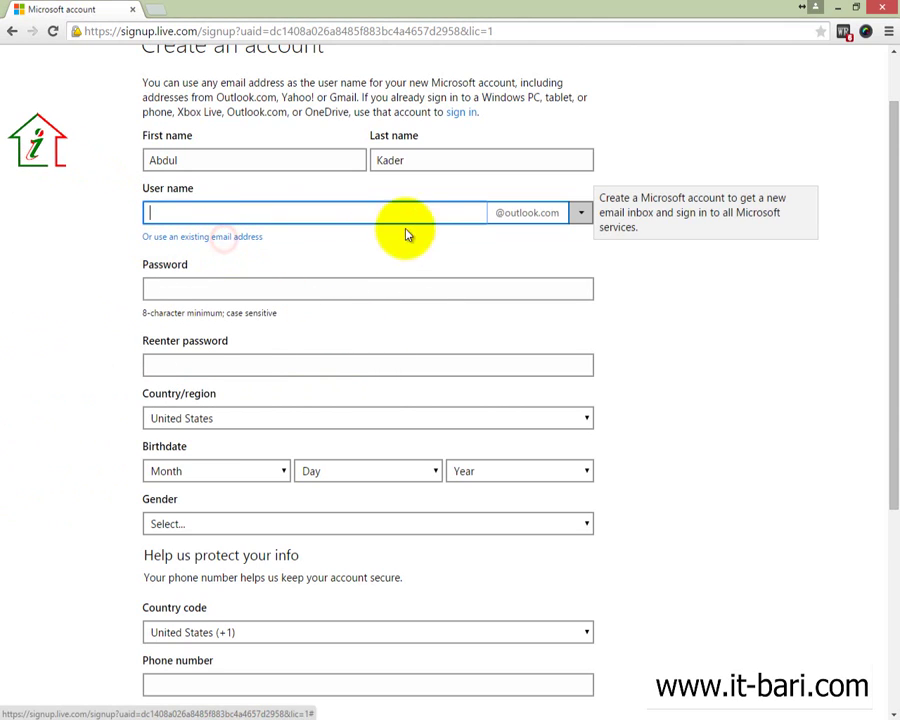
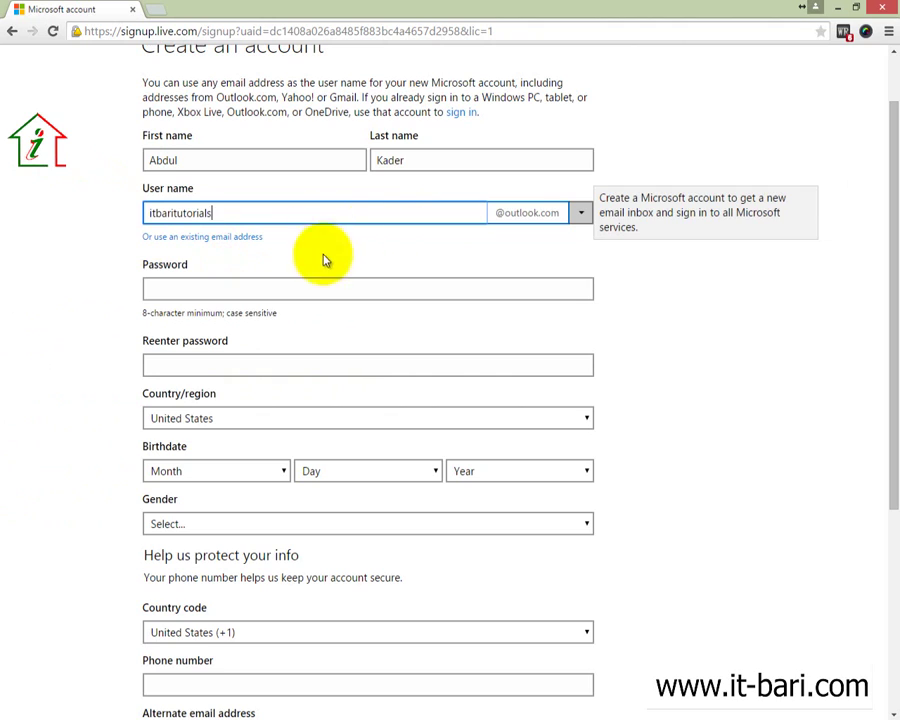
pyautogui.click(580, 213)
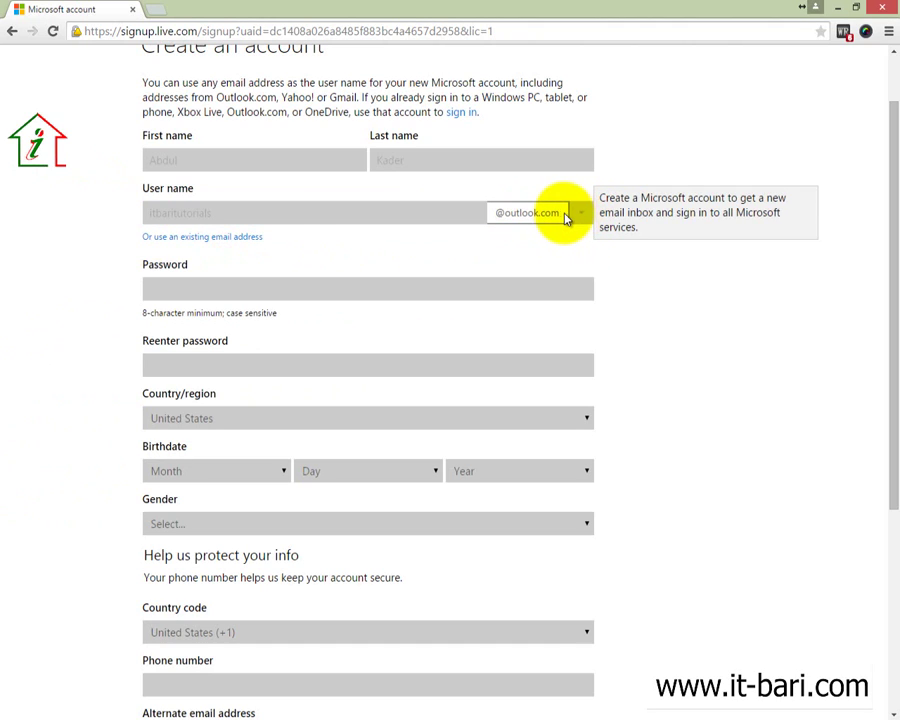
pyautogui.click(555, 214)
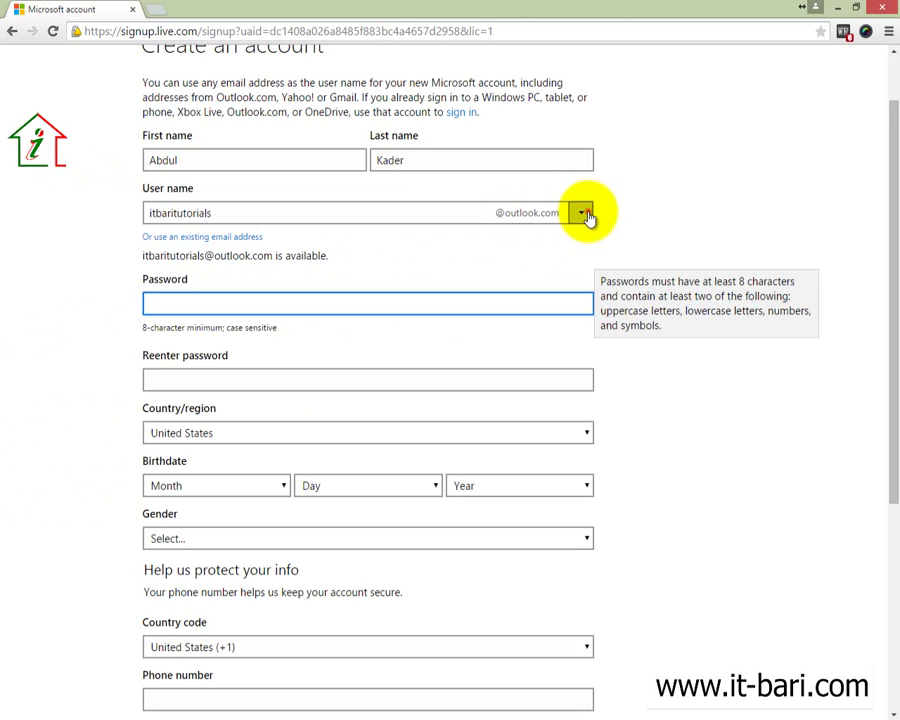
# Step: Switch the new address's domain from outlook.com to hotmail.com
pyautogui.click(581, 214)
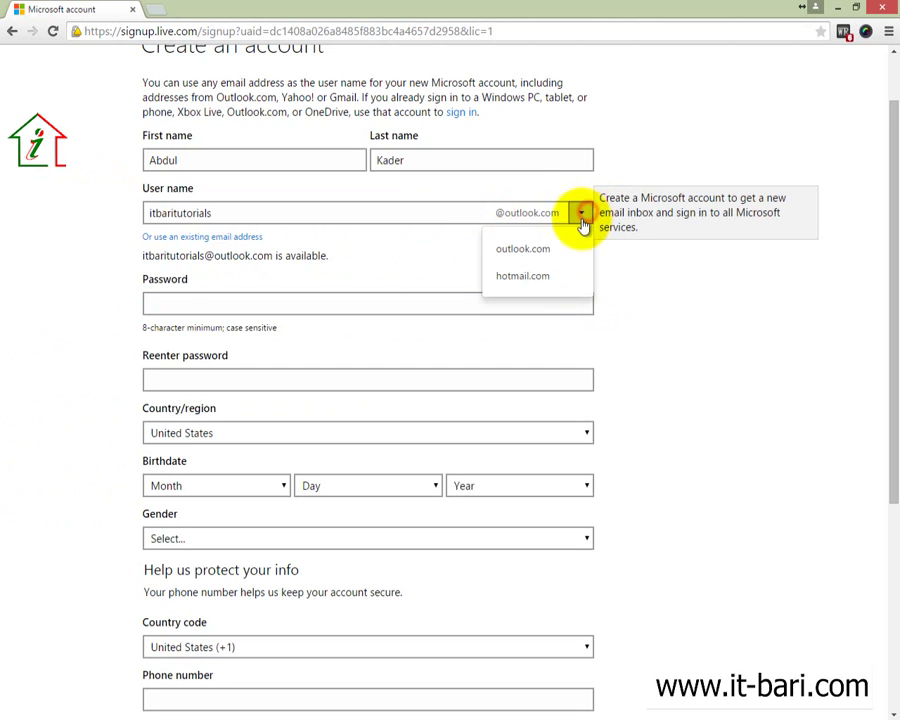
pyautogui.click(524, 276)
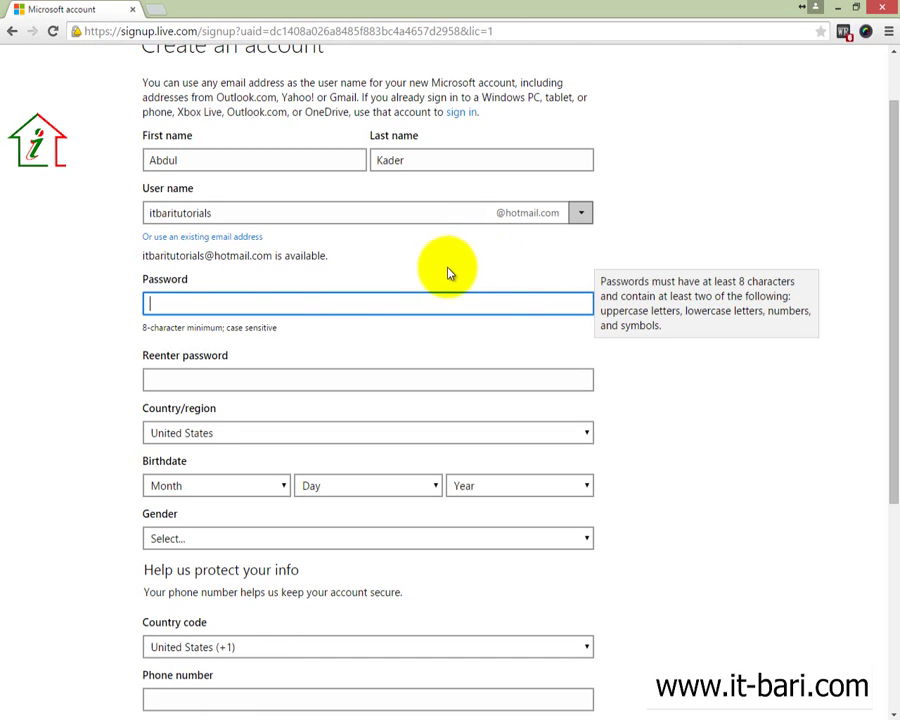
pyautogui.scroll(-2, 301, 303)
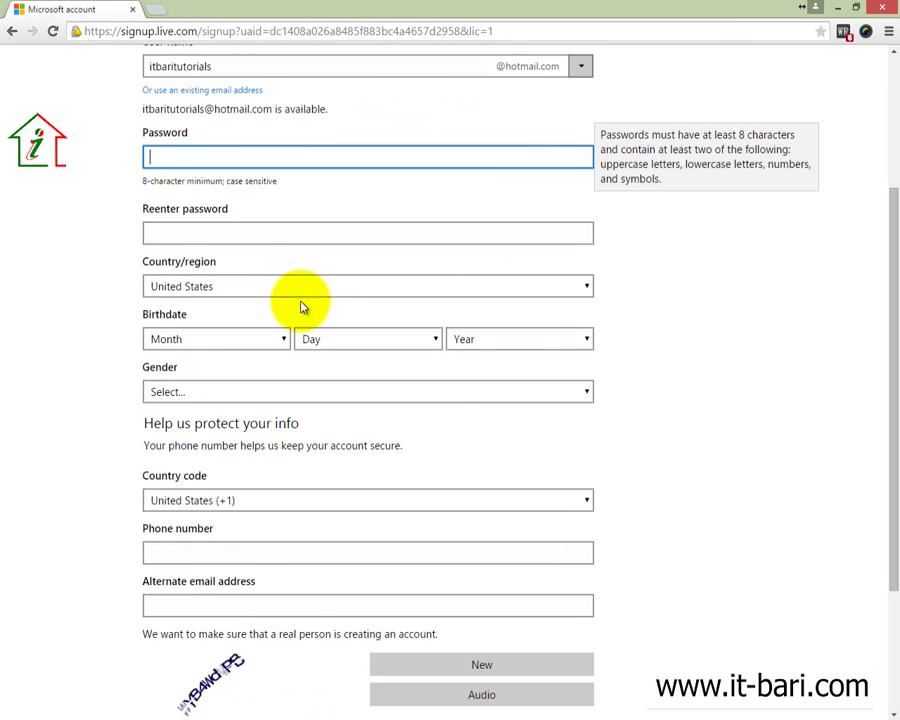
pyautogui.scroll(2, 298, 298)
pyautogui.scroll(-1, 200, 330)
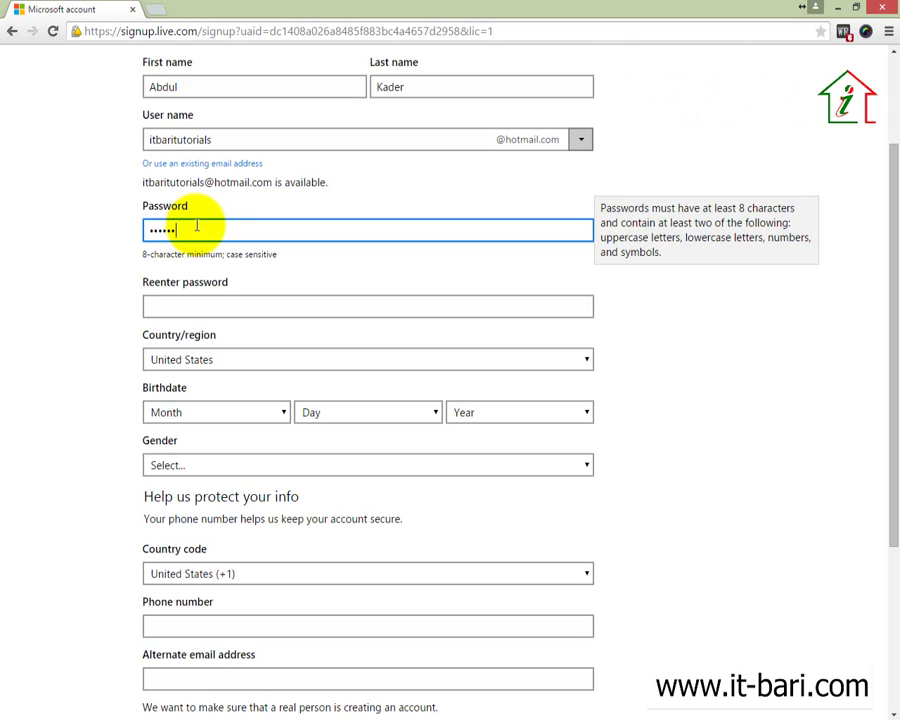
# Step: Type the account password in both the Password and Reenter password fields
pyautogui.write('•••••')
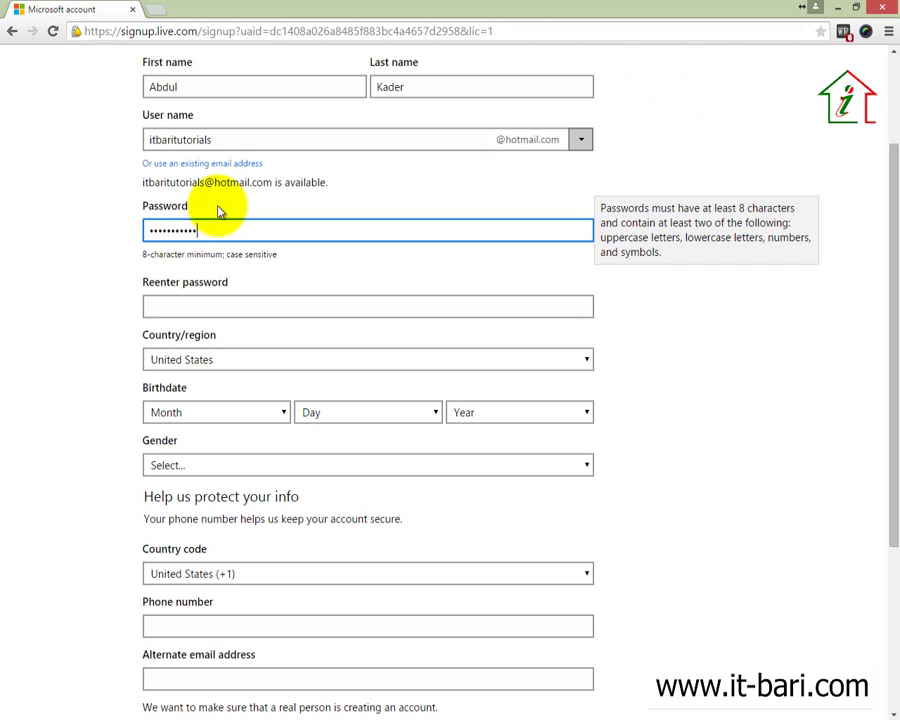
pyautogui.write('•••')
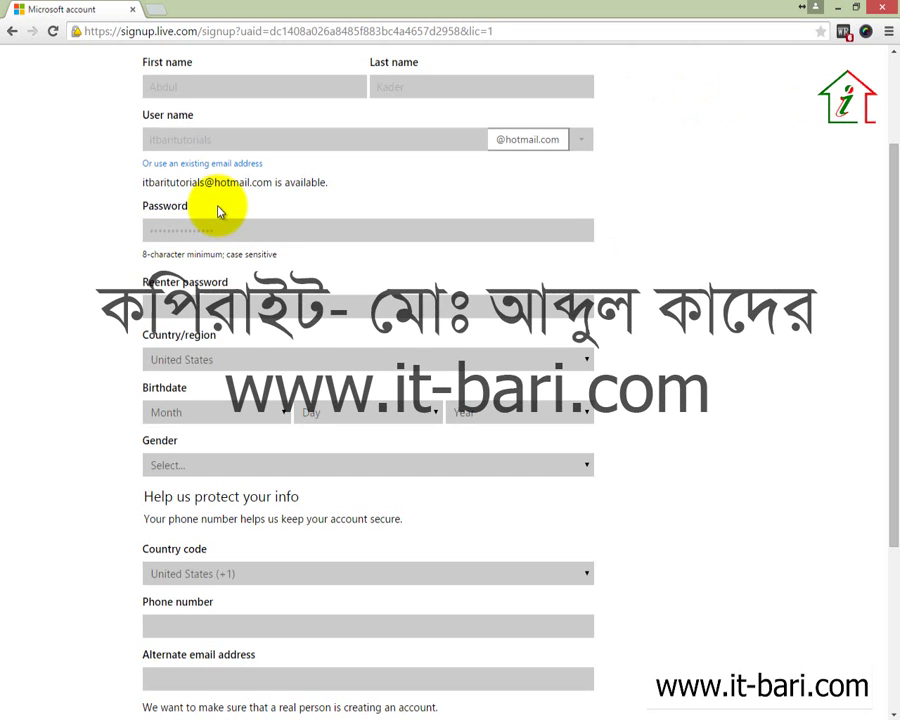
pyautogui.press('Tab')
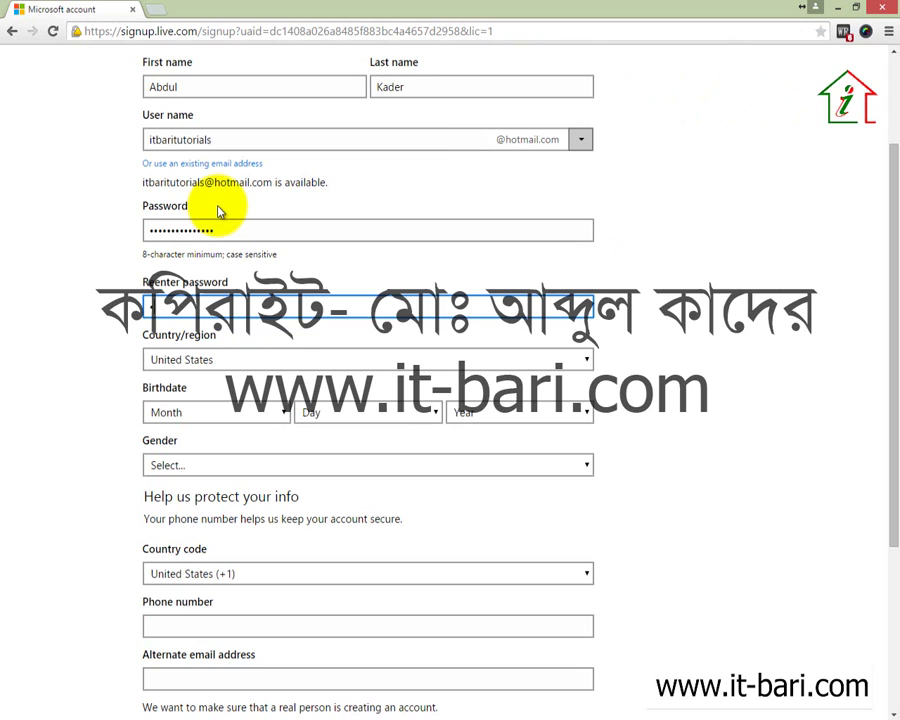
pyautogui.write('•••••••')
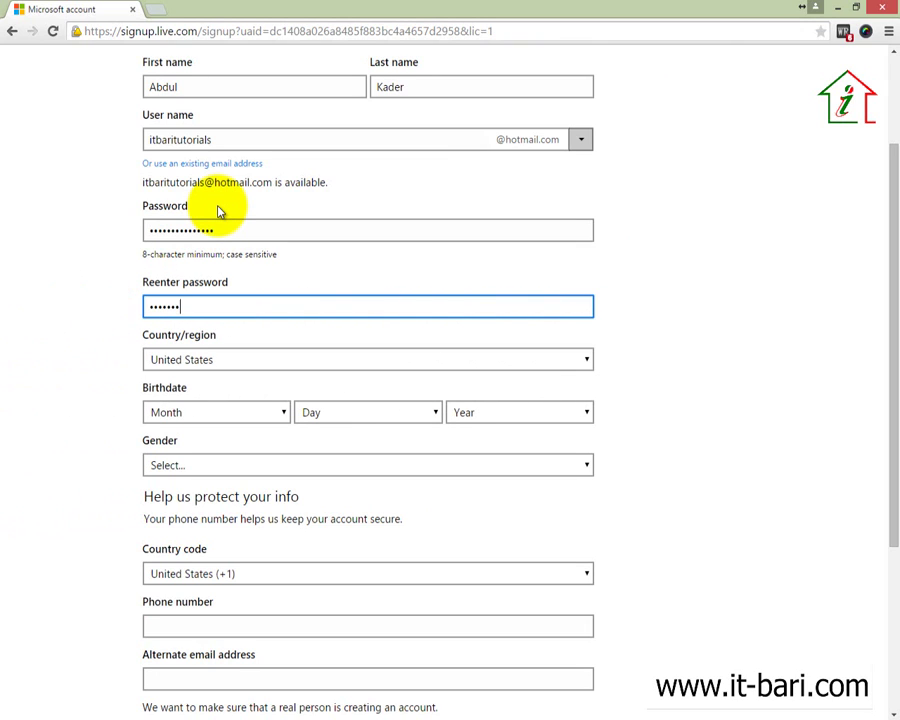
pyautogui.write('••••••••')
pyautogui.scroll(-1, 210, 250)
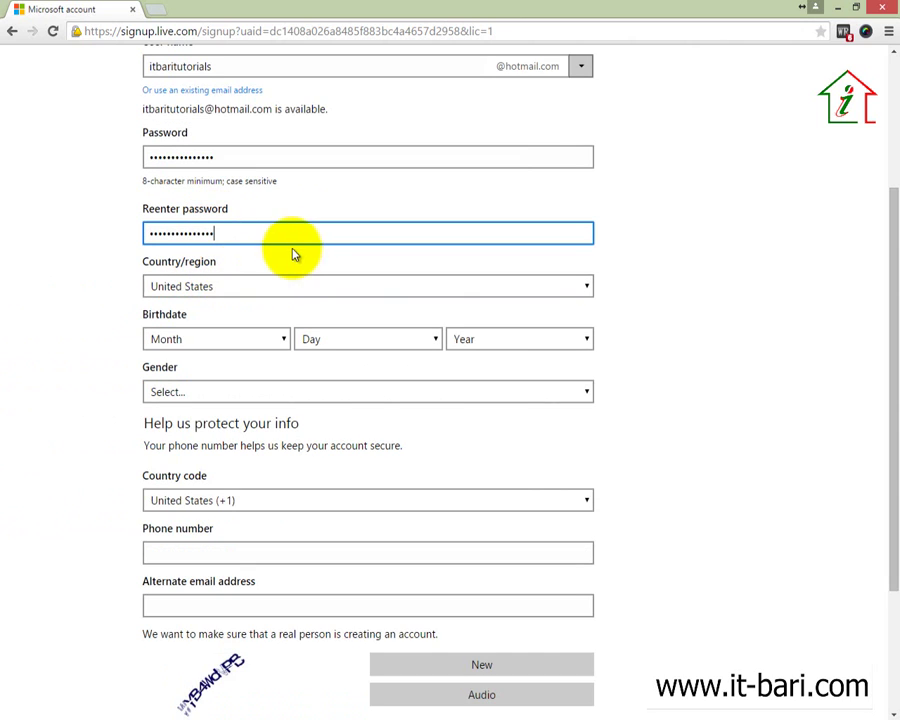
# Step: Set the Country/region to Bangladesh
pyautogui.click(291, 287)
pyautogui.scroll(8, 241, 372)
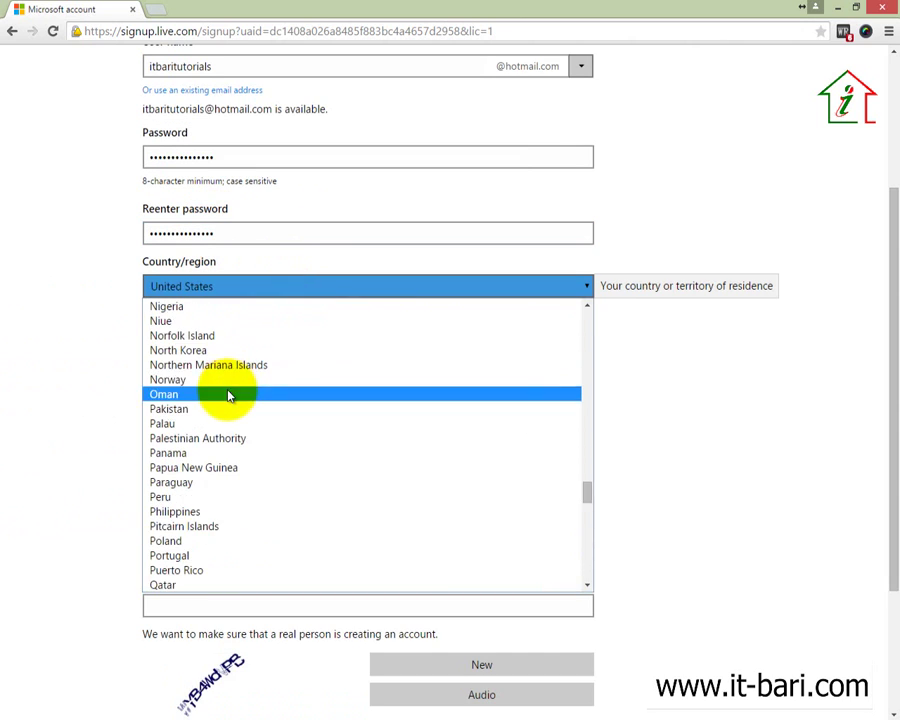
pyautogui.scroll(20, 229, 395)
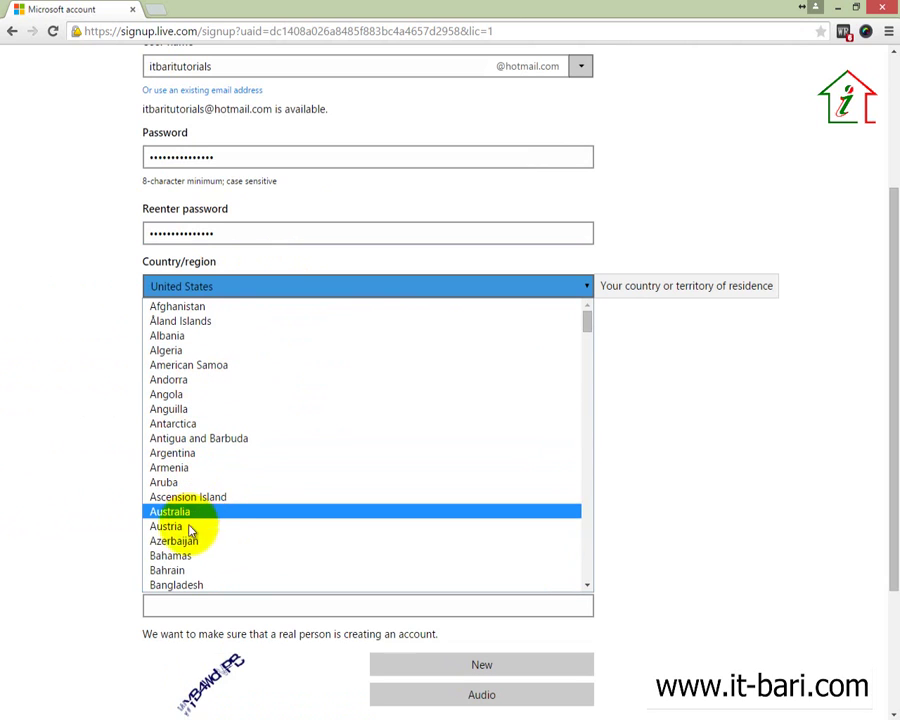
pyautogui.click(177, 584)
pyautogui.scroll(-1, 82, 408)
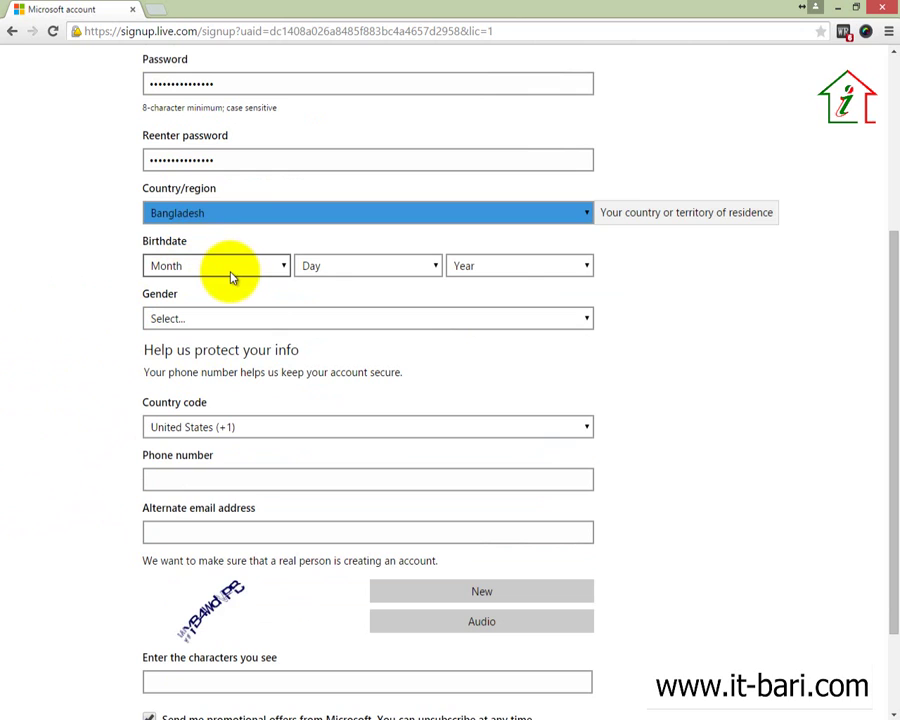
pyautogui.click(268, 268)
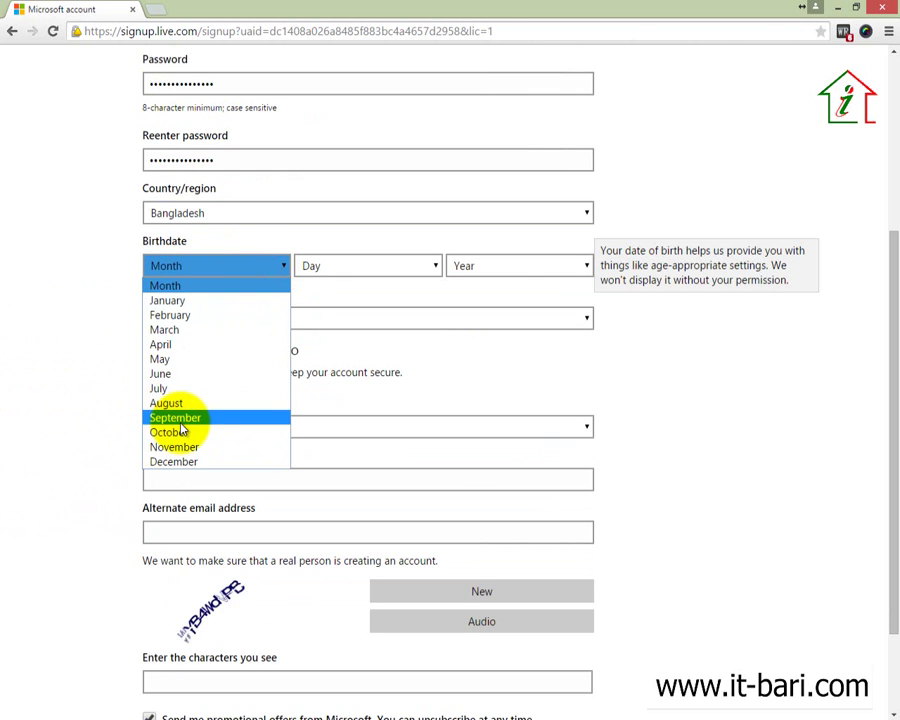
pyautogui.click(180, 424)
pyautogui.click(368, 262)
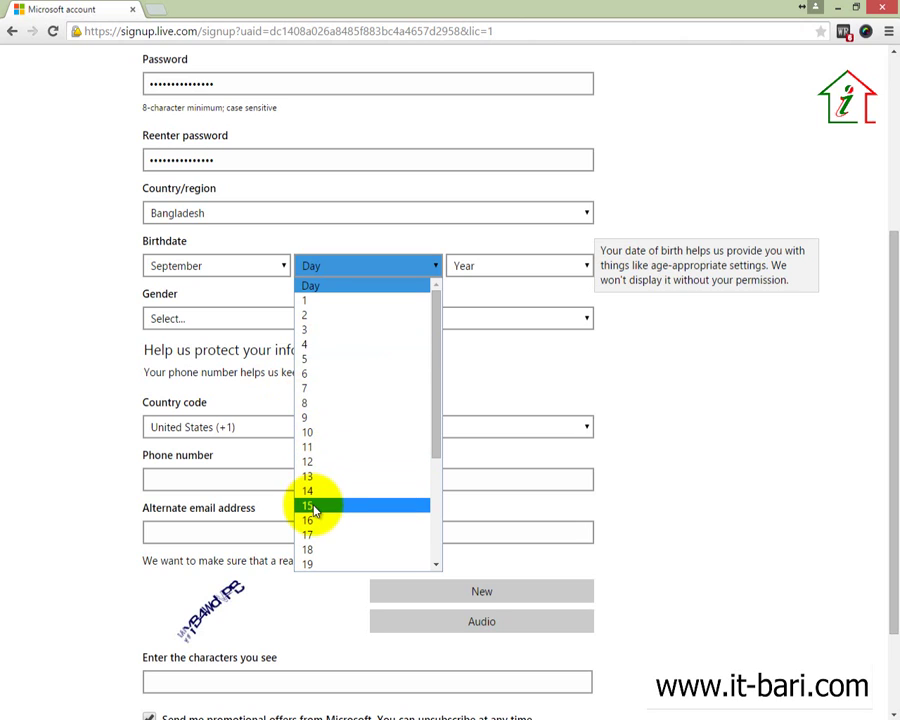
pyautogui.click(326, 533)
pyautogui.click(484, 270)
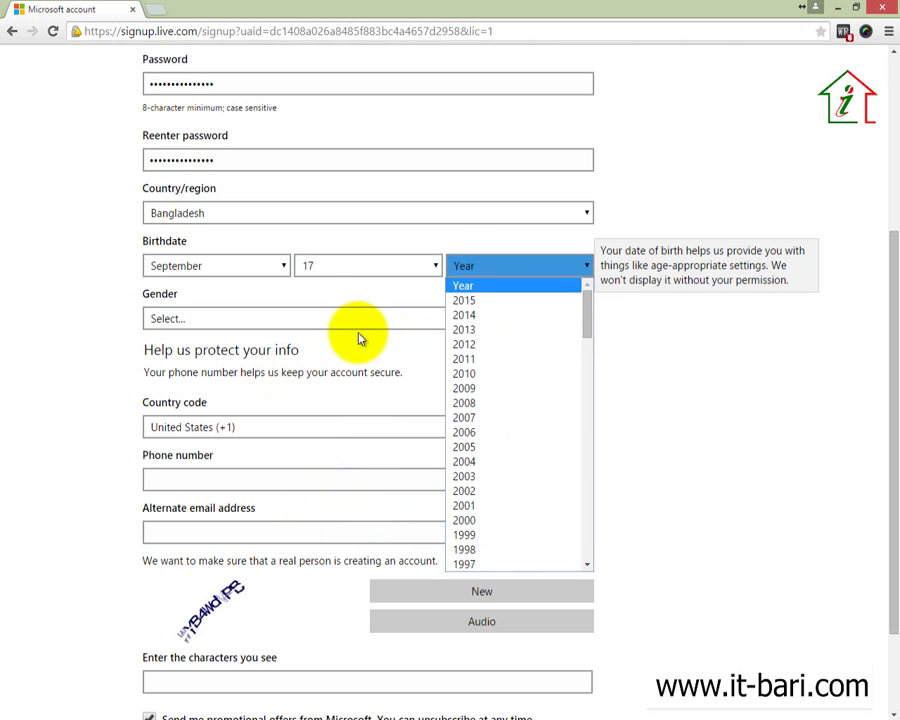
pyautogui.write('1990')
# Step: Set the gender to Male
pyautogui.click(299, 320)
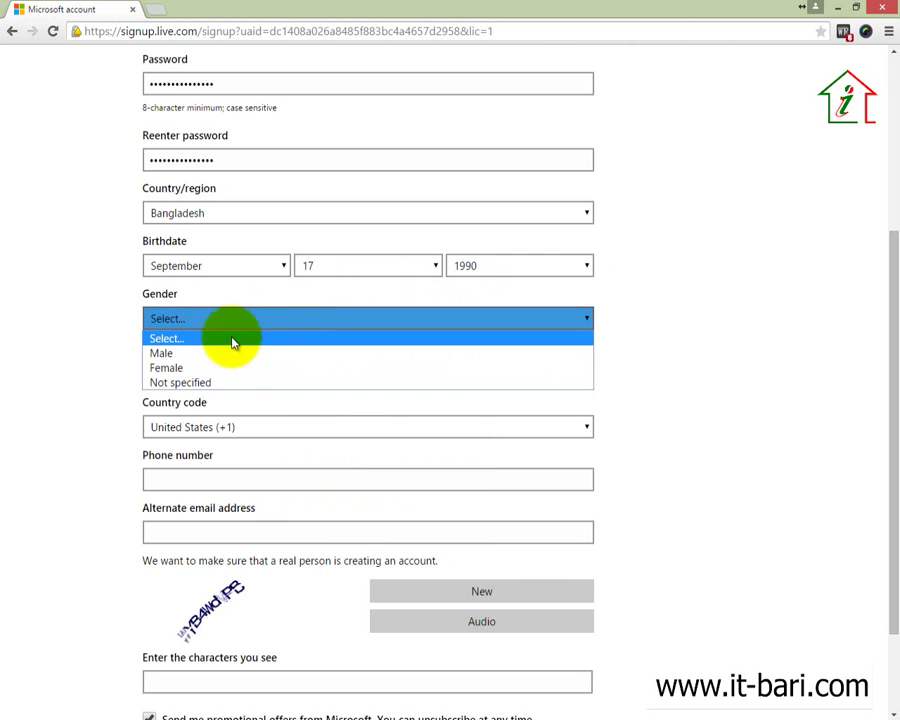
pyautogui.click(160, 353)
pyautogui.scroll(-2, 150, 345)
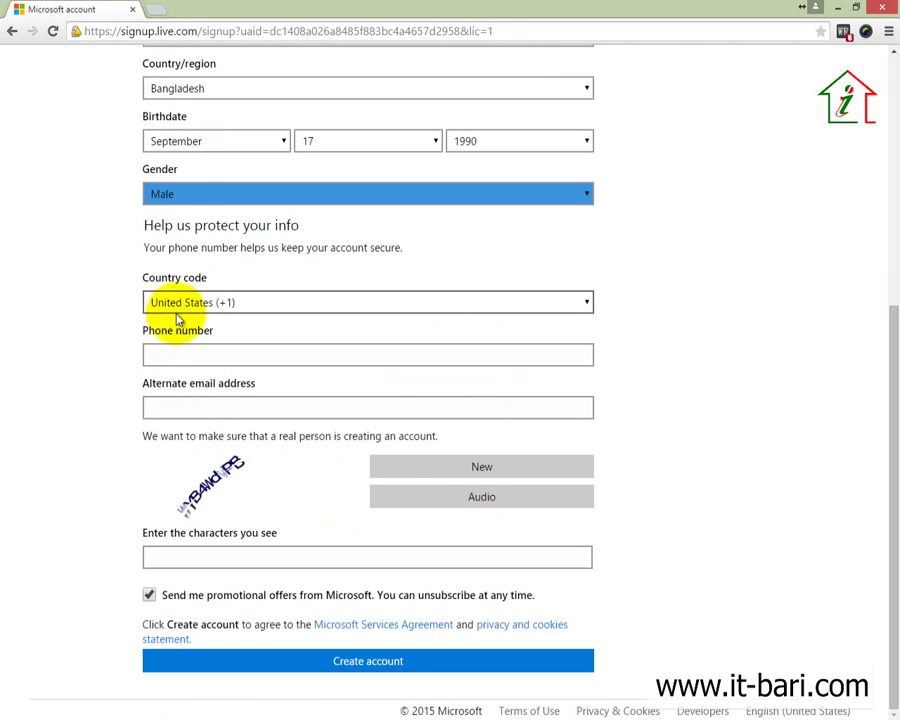
pyautogui.click(181, 194)
pyautogui.click(181, 194)
pyautogui.click(181, 194)
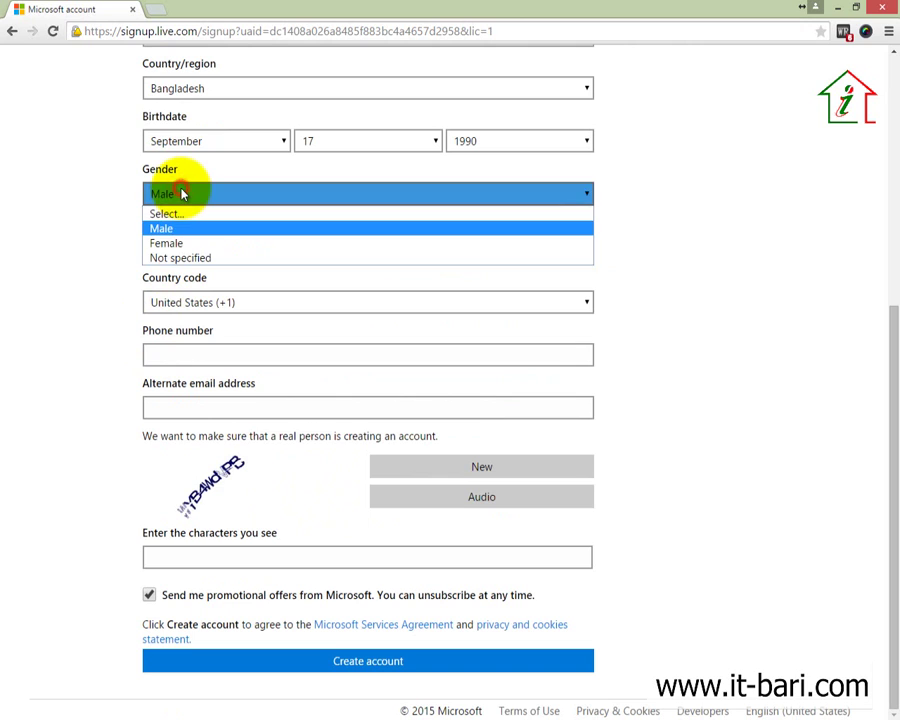
pyautogui.click(181, 194)
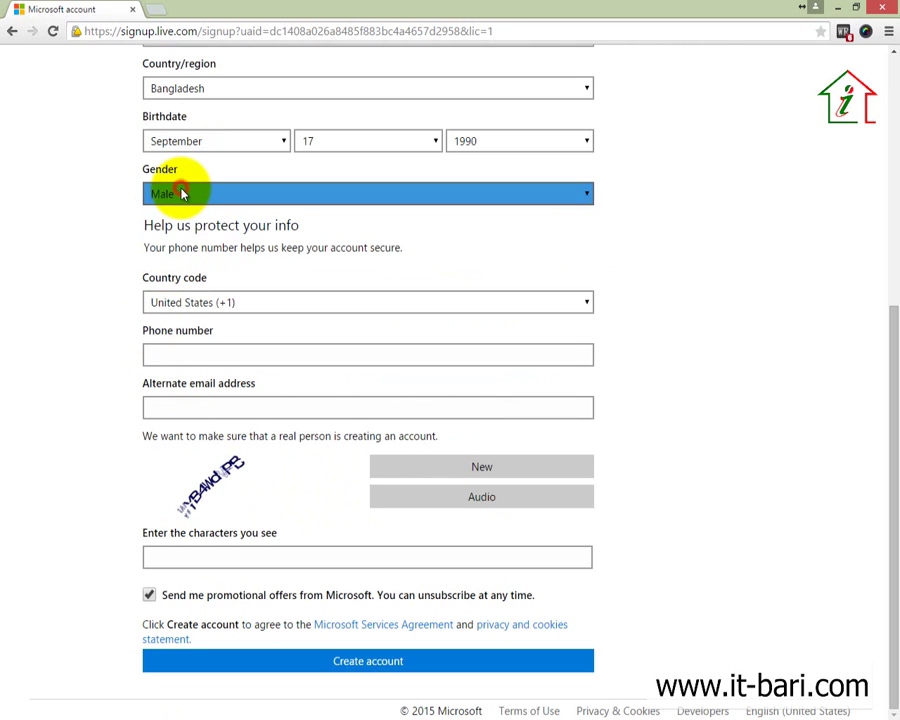
# Step: Choose Bangladesh (+880) as the phone country code
pyautogui.click(205, 316)
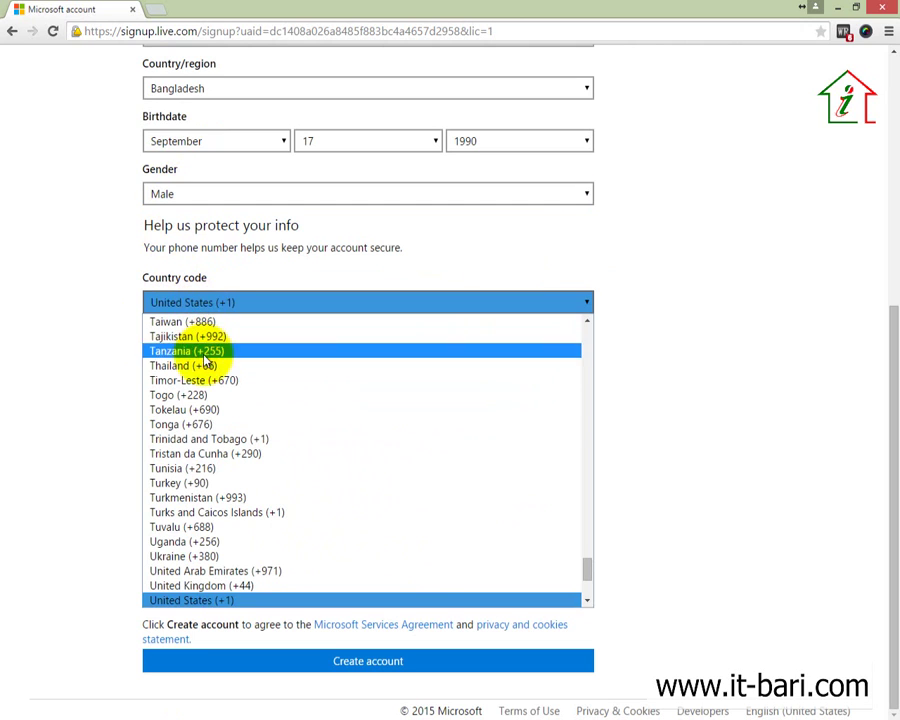
pyautogui.scroll(15, 160, 538)
pyautogui.scroll(20, 161, 538)
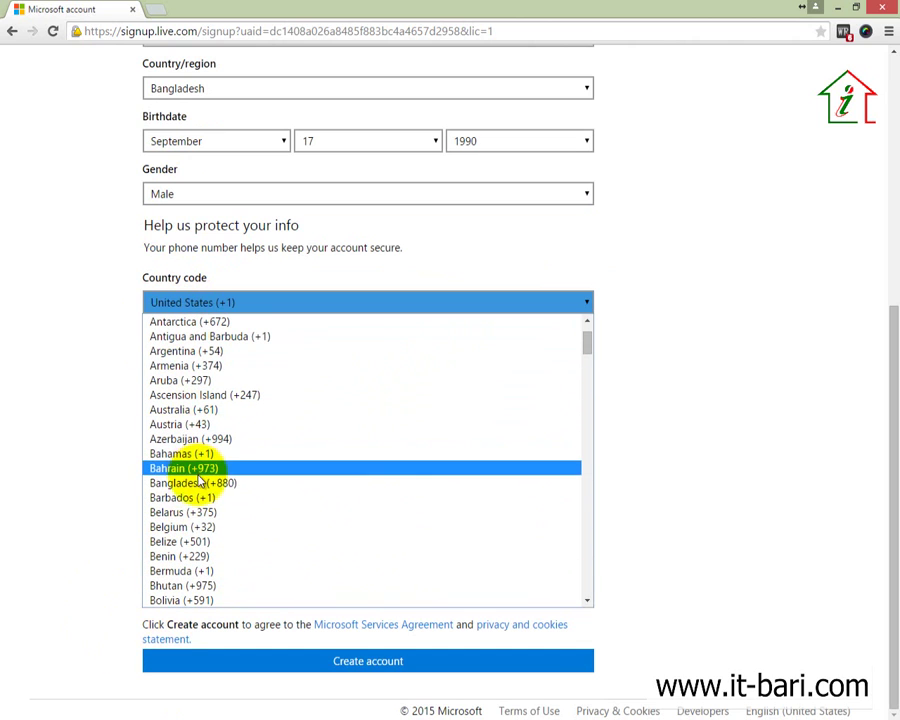
pyautogui.click(195, 483)
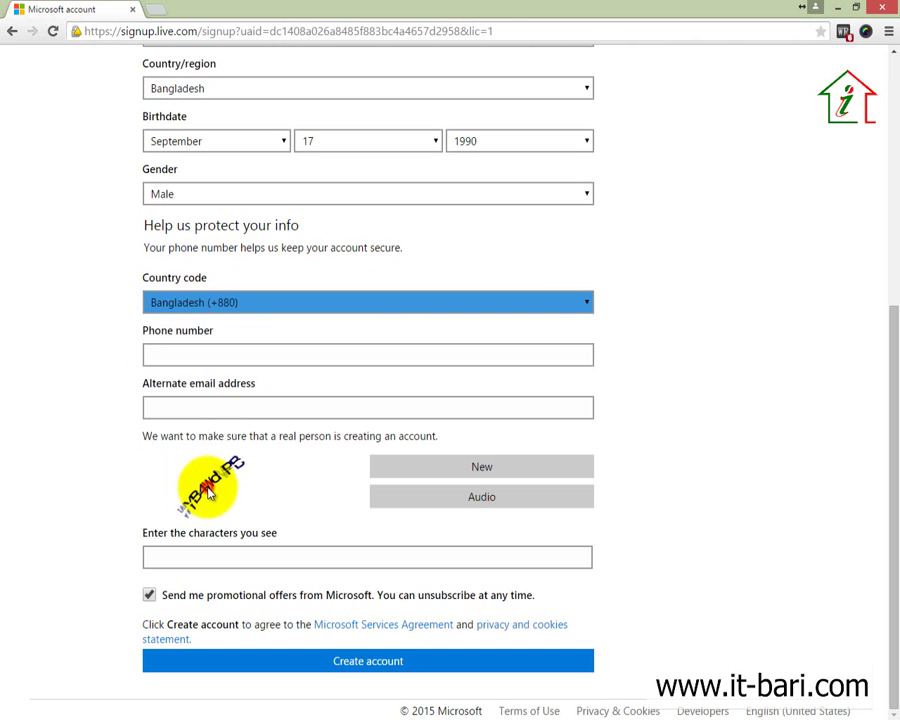
pyautogui.click(229, 355)
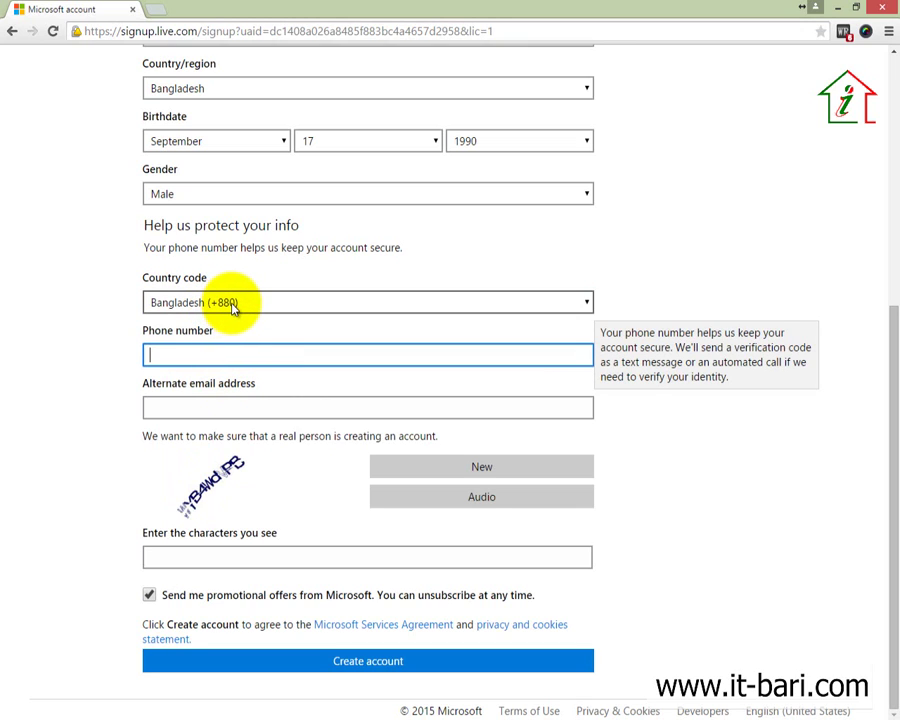
# Step: Enter the security phone number and a backup address in Alternate email address
pyautogui.click(204, 349)
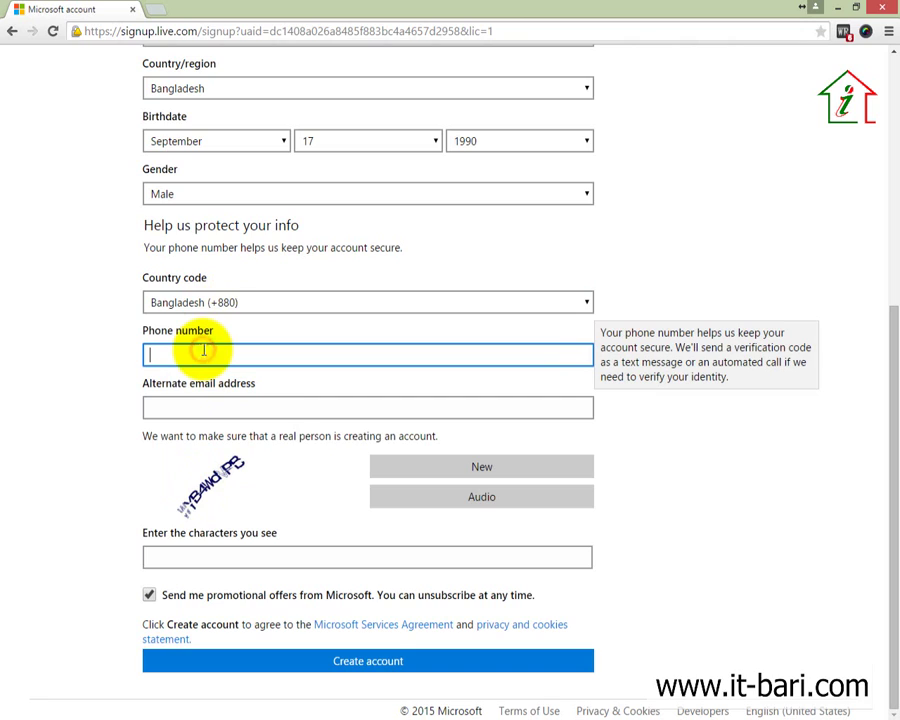
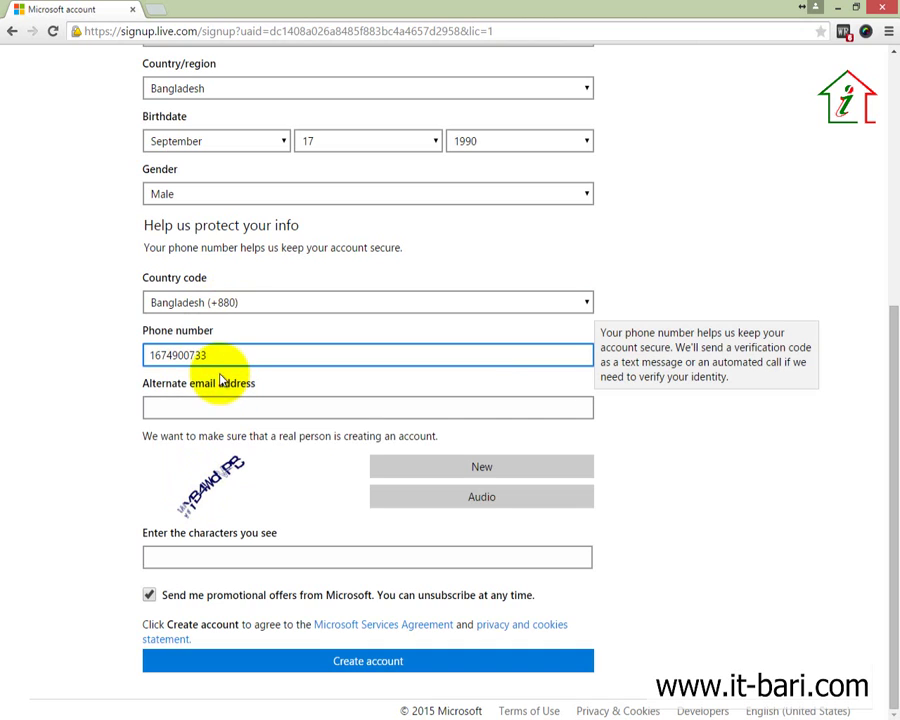
pyautogui.click(216, 408)
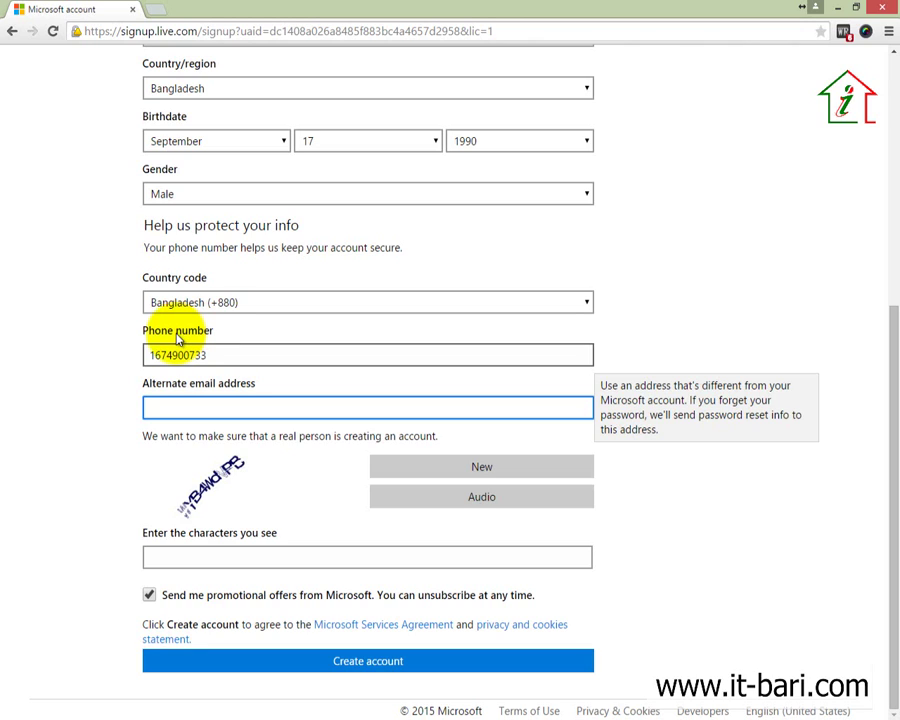
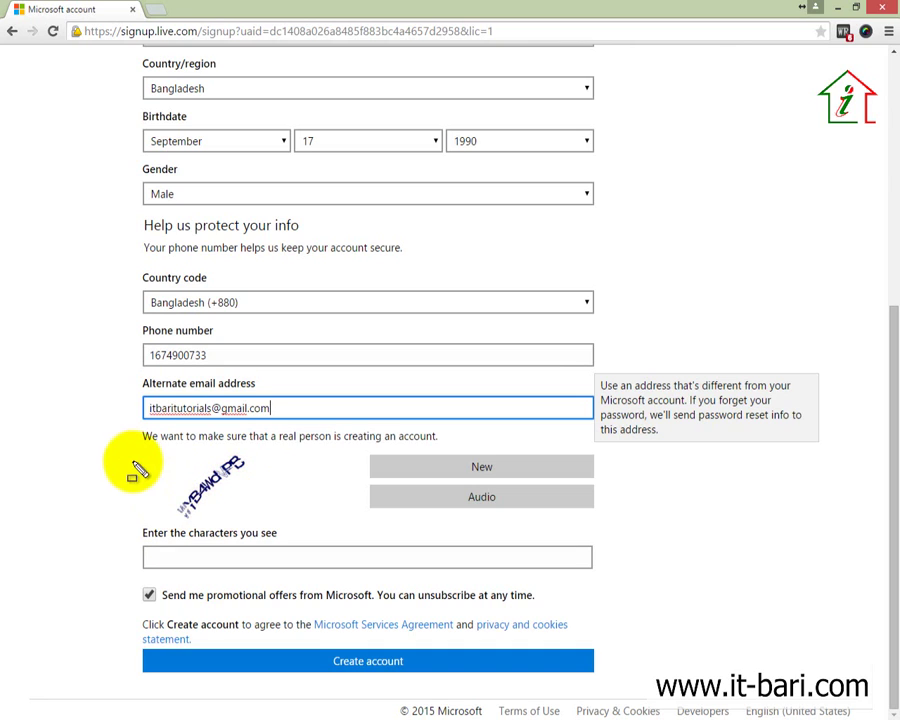
pyautogui.moveTo(126, 450); pyautogui.dragTo(297, 518)
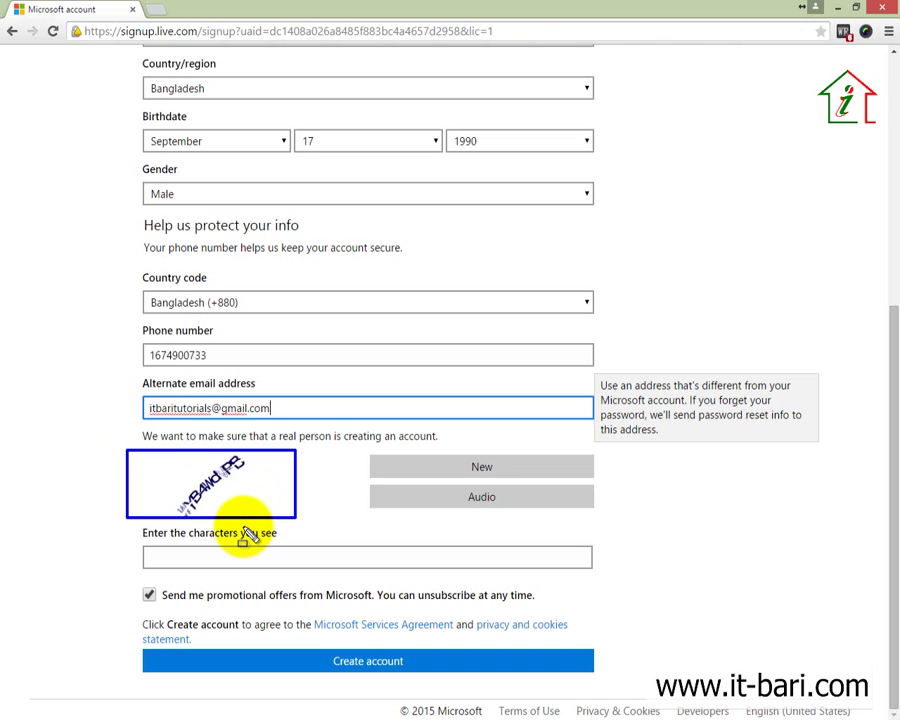
# Step: Type the verification characters from the picture and submit with Create account
pyautogui.press('Escape')
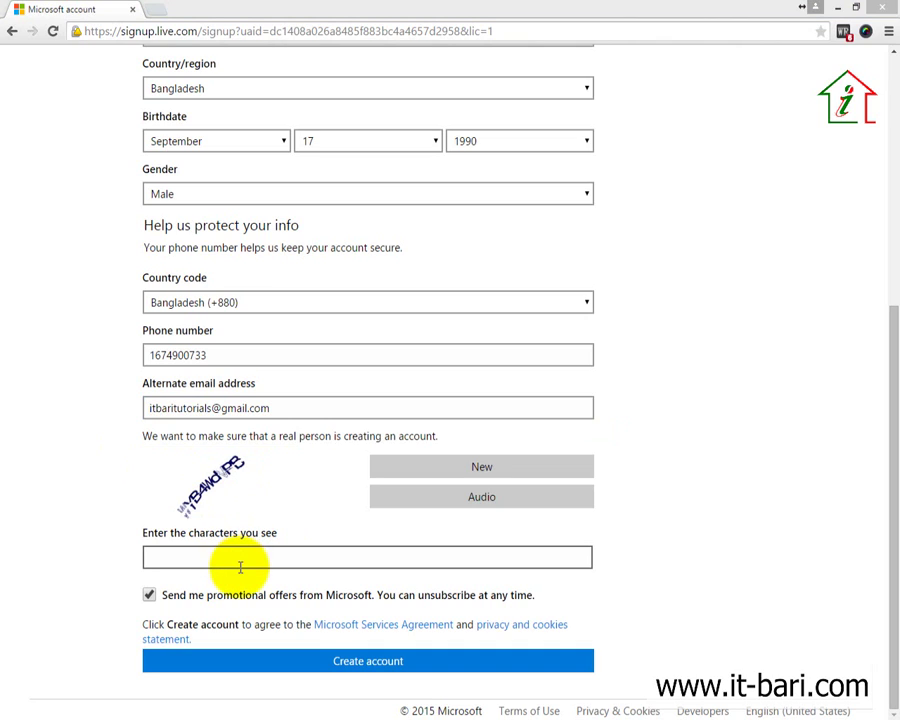
pyautogui.click(241, 556)
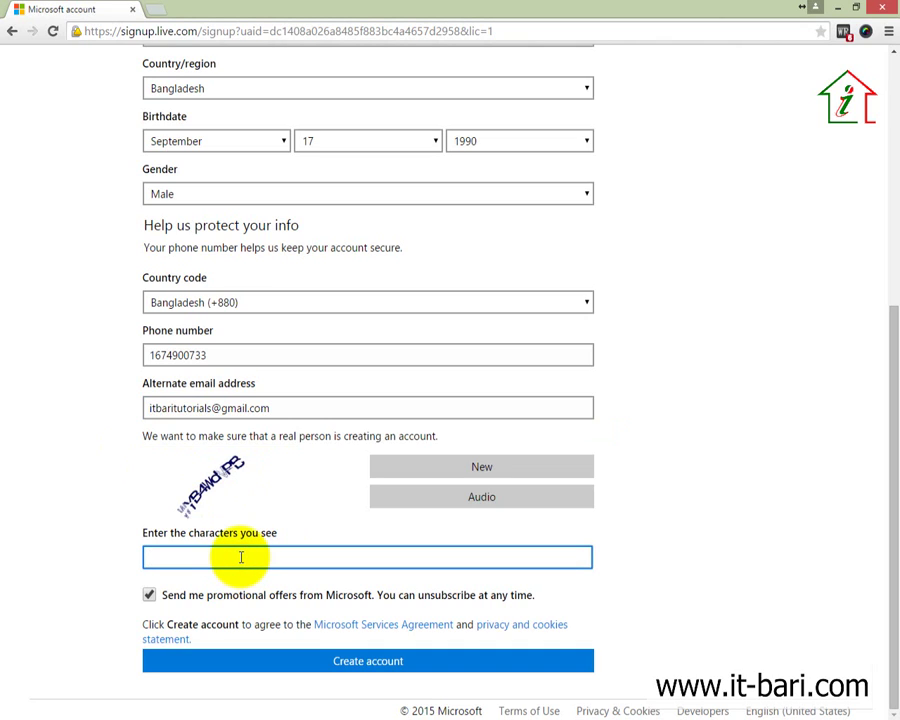
pyautogui.write('WYB4WdVPB')
pyautogui.click(369, 659)
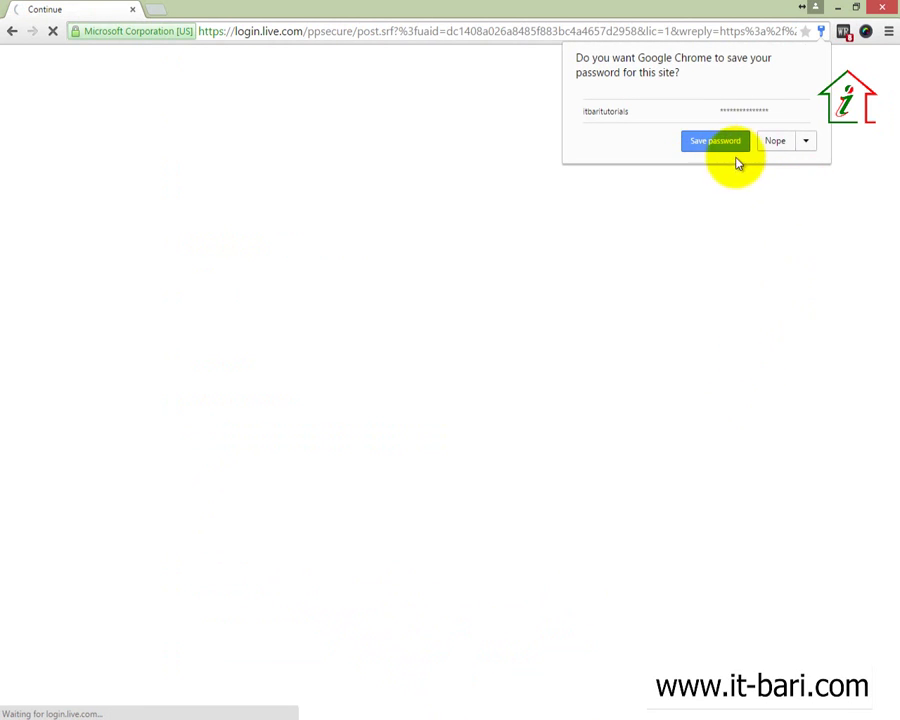
# Step: Decline Chrome's offer to save the password and wait for the account.microsoft.com home page
pyautogui.click(768, 142)
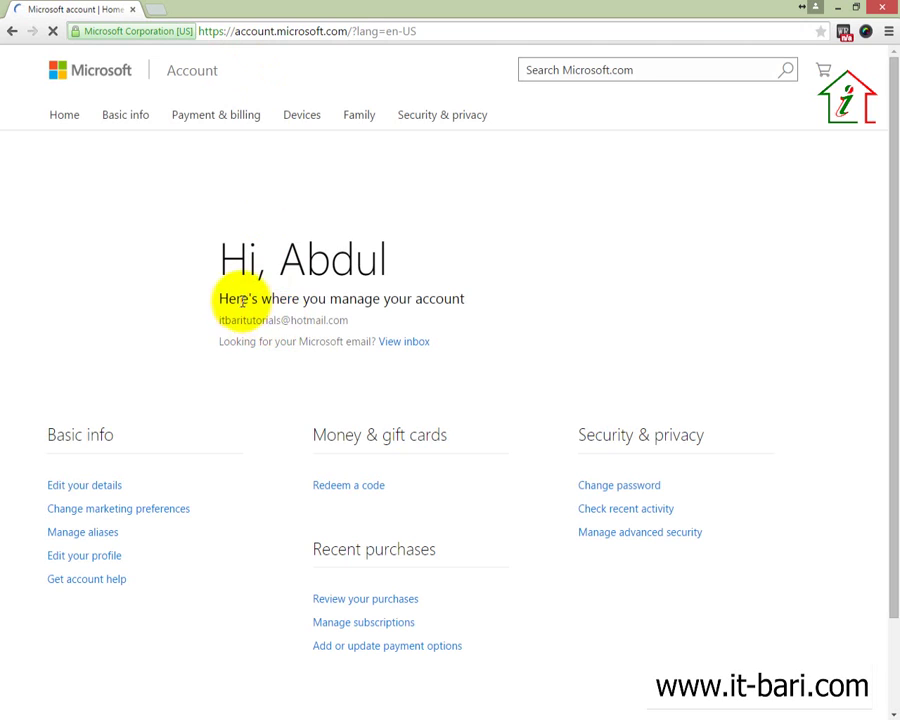
pyautogui.moveTo(241, 300); pyautogui.dragTo(468, 300)
pyautogui.click(597, 305)
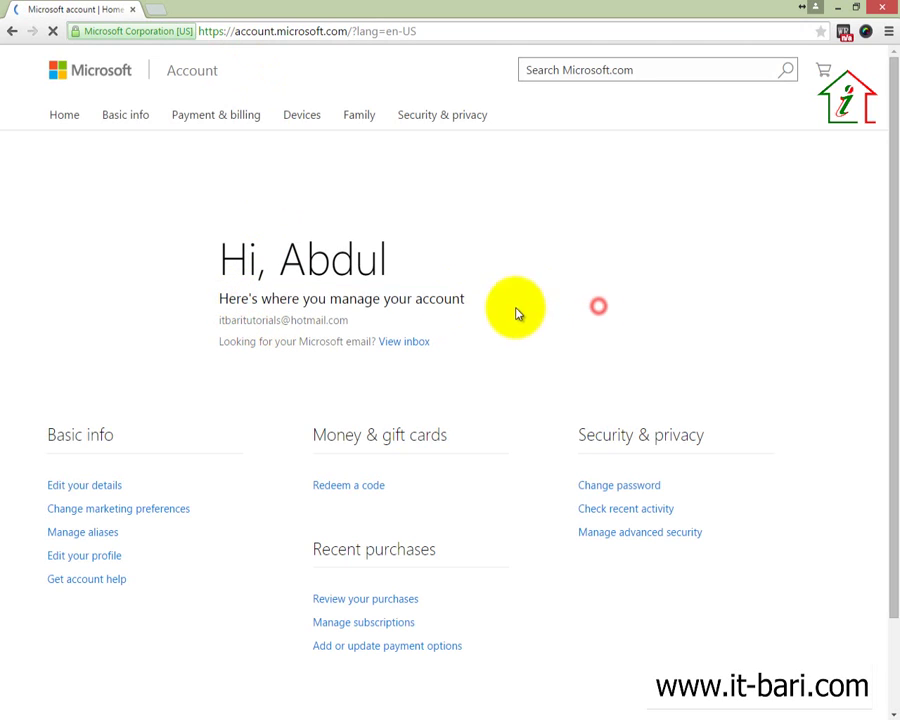
# Step: Open the new Outlook.com inbox and close the Microsoft account home page tab
pyautogui.click(413, 345)
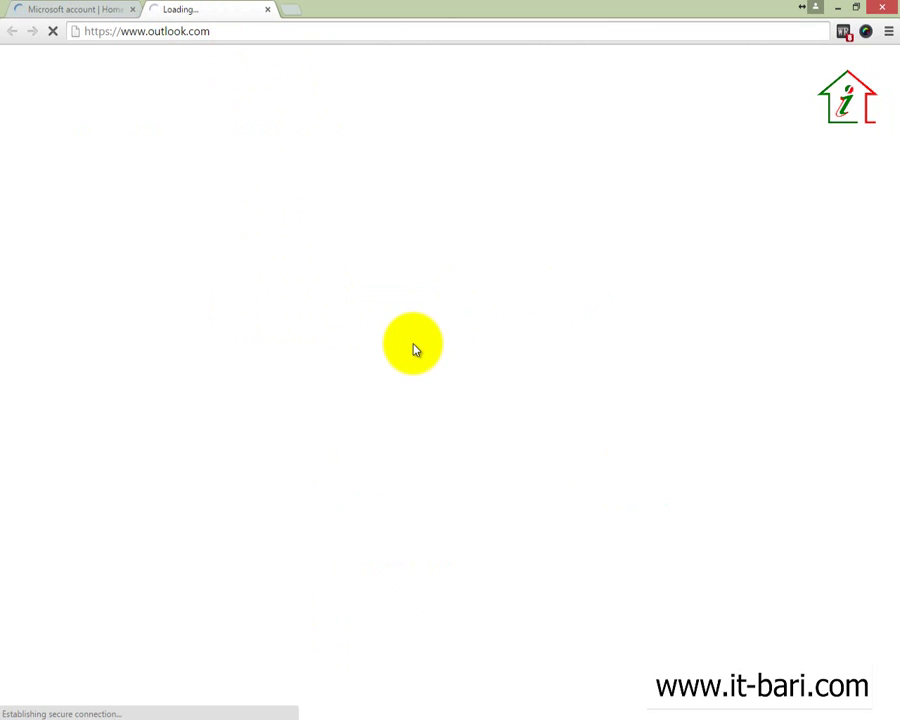
pyautogui.click(59, 14)
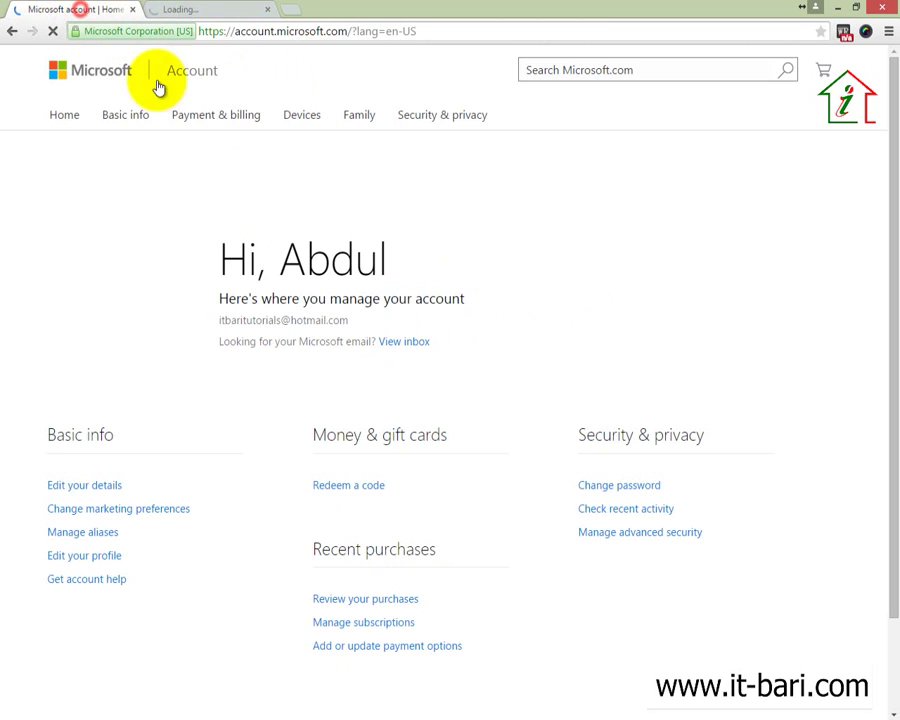
pyautogui.click(160, 14)
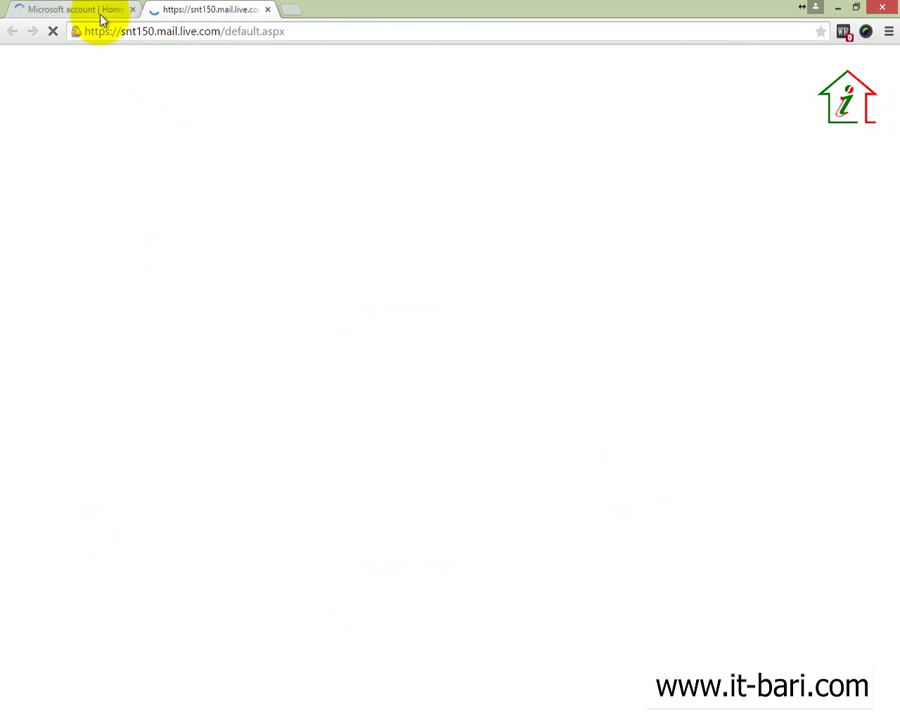
pyautogui.click(132, 12)
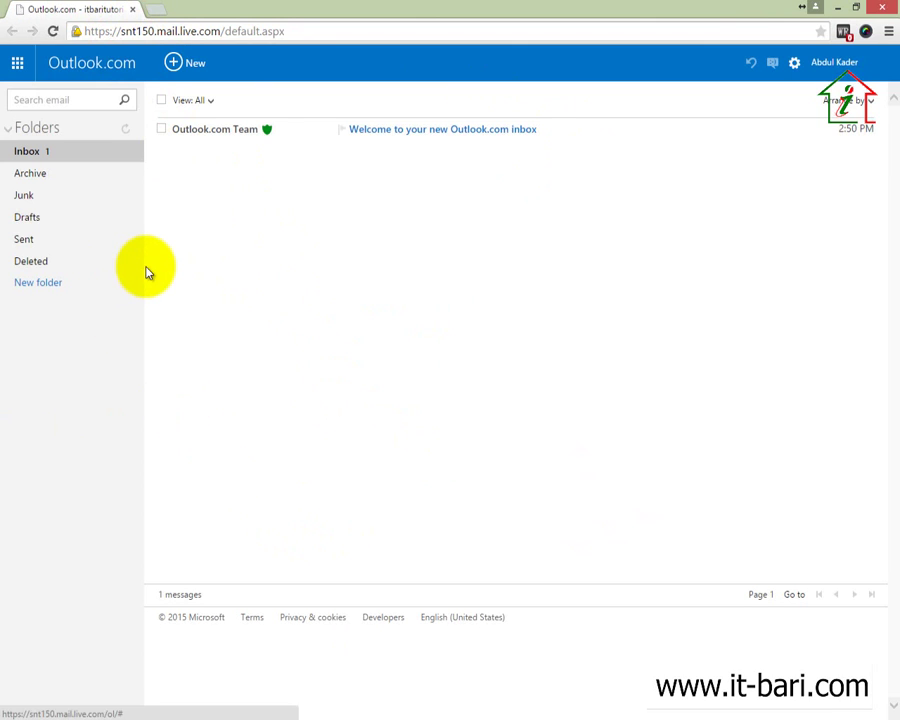
# Step: Read the Outlook.com Team welcome email, then return to the Inbox list
pyautogui.click(216, 134)
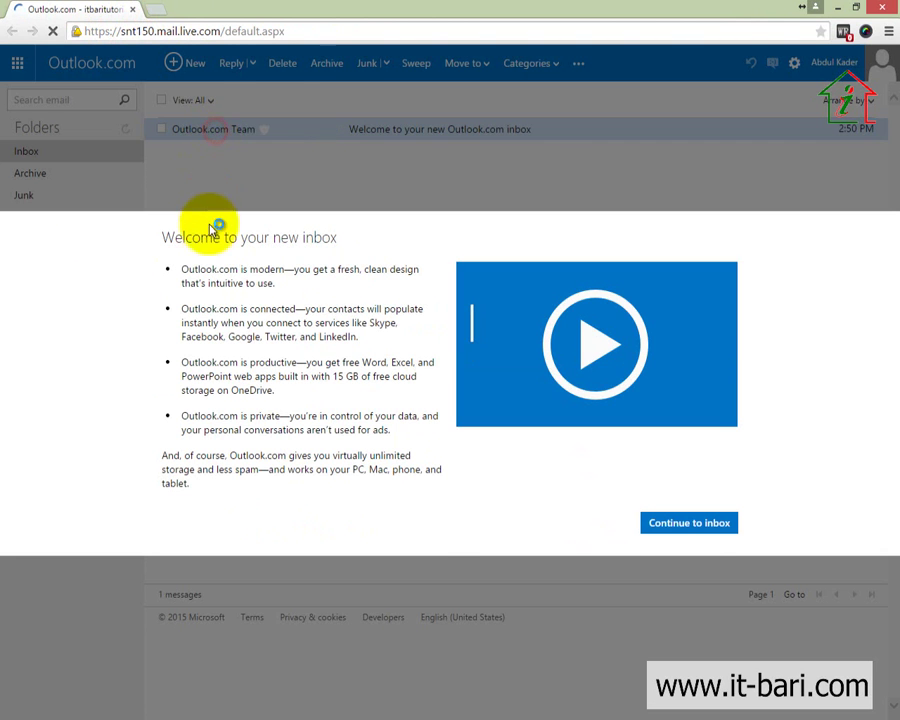
pyautogui.click(687, 526)
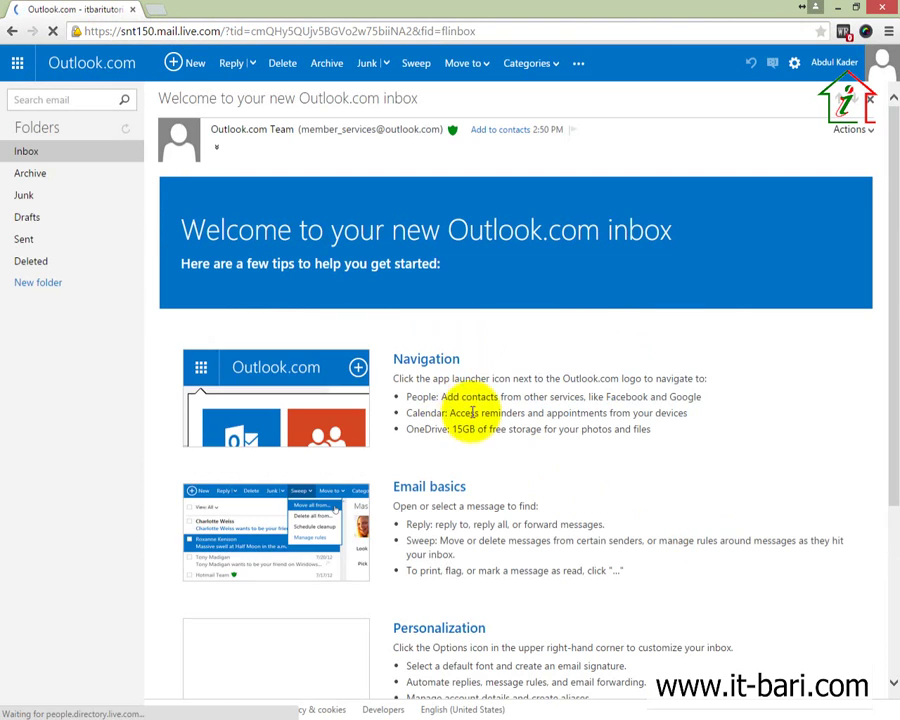
pyautogui.click(30, 156)
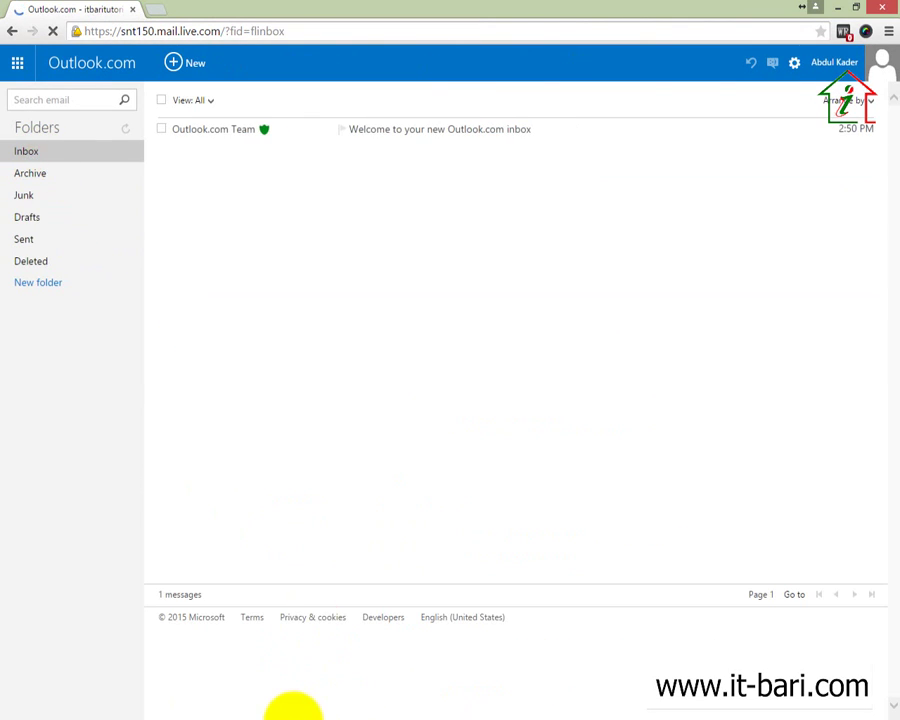